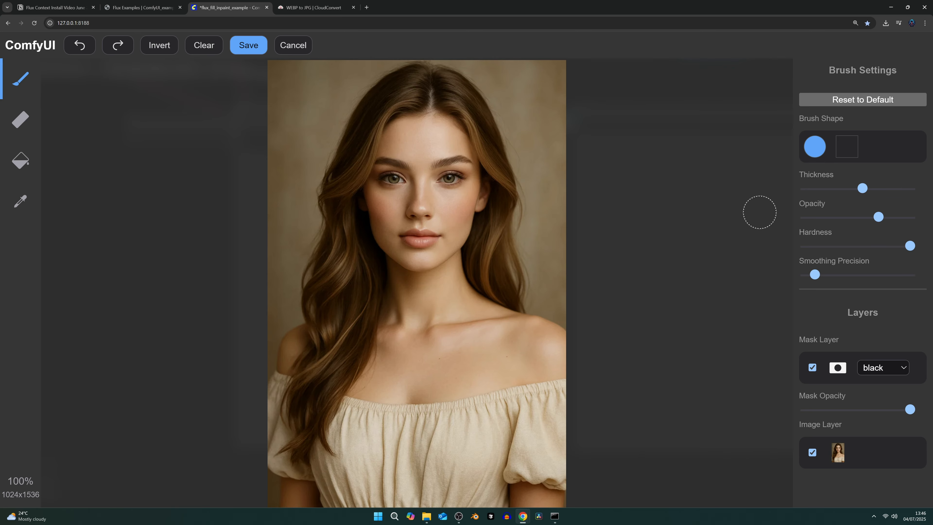
Step: Paint a V-shaped mask across the woman's neckline and set the positive prompt to "a diamond necklace"
{"action": "mouse_move", "coordinate": [503, 310]}
{"action": "left_mouse_down"}
{"action": "mouse_move", "coordinate": [383, 325]}
{"action": "mouse_move", "coordinate": [379, 334]}
{"action": "mouse_move", "coordinate": [417, 377]}
{"action": "left_mouse_up"}
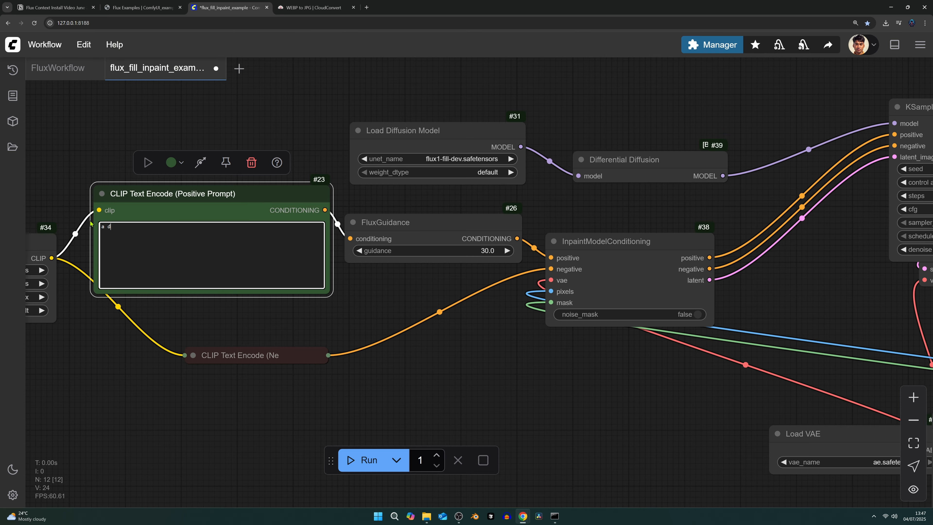
{"action": "type", "text": "a golden necklace"}
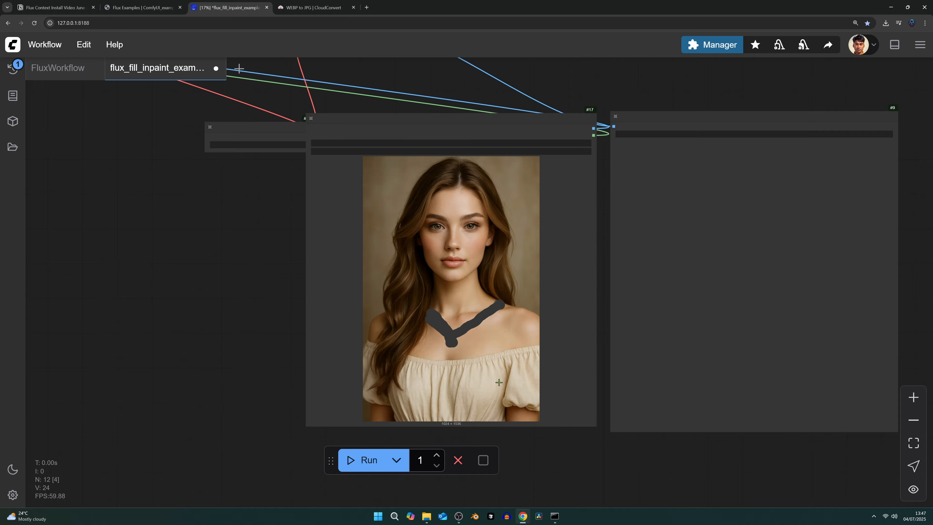
Step: Examine the generated portrait beside the masked source image, checking the inpainted neckline area
{"action": "scroll", "coordinate": [282, 313], "scroll_direction": "down", "scroll_amount": 3}
{"action": "left_click_drag", "start_coordinate": [273, 259], "coordinate": [203, 314]}
{"action": "scroll", "coordinate": [261, 317], "scroll_direction": "down", "scroll_amount": 2}
{"action": "scroll", "coordinate": [549, 379], "scroll_direction": "up", "scroll_amount": 7}
{"action": "scroll", "coordinate": [519, 376], "scroll_direction": "down", "scroll_amount": 3}
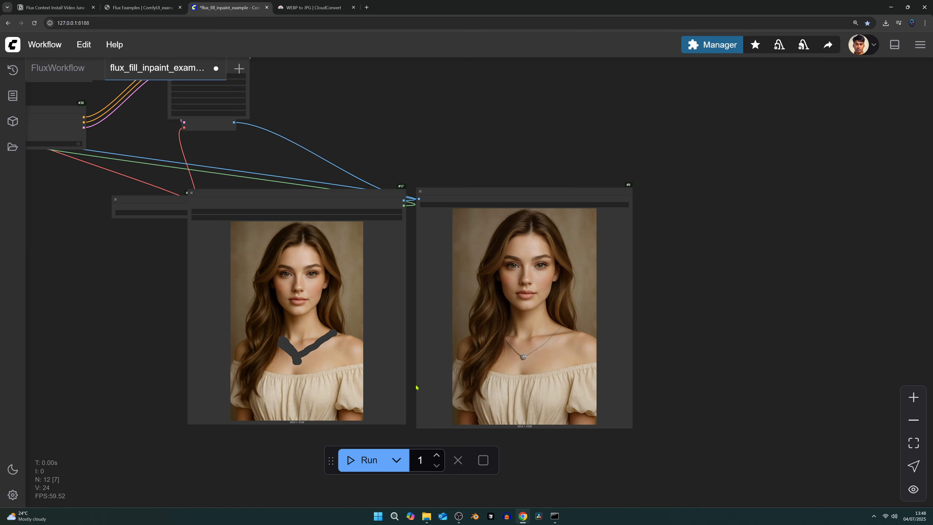
{"action": "scroll", "coordinate": [515, 372], "scroll_direction": "up", "scroll_amount": 5}
{"action": "scroll", "coordinate": [514, 371], "scroll_direction": "down", "scroll_amount": 5}
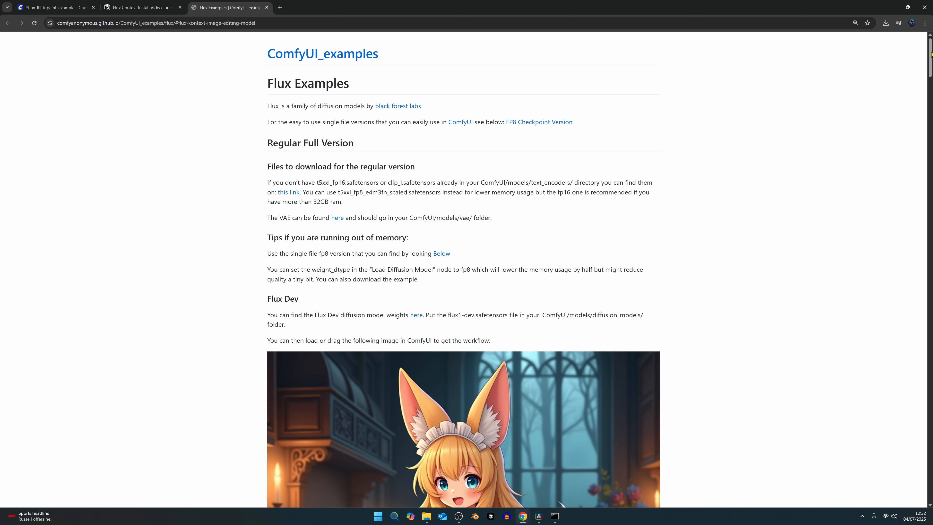
Step: Find the Fill (Inpainting) model example on the Flux Examples page and load its mountain image into ComfyUI as a workflow
{"action": "left_click_drag", "start_coordinate": [931, 55], "coordinate": [931, 324]}
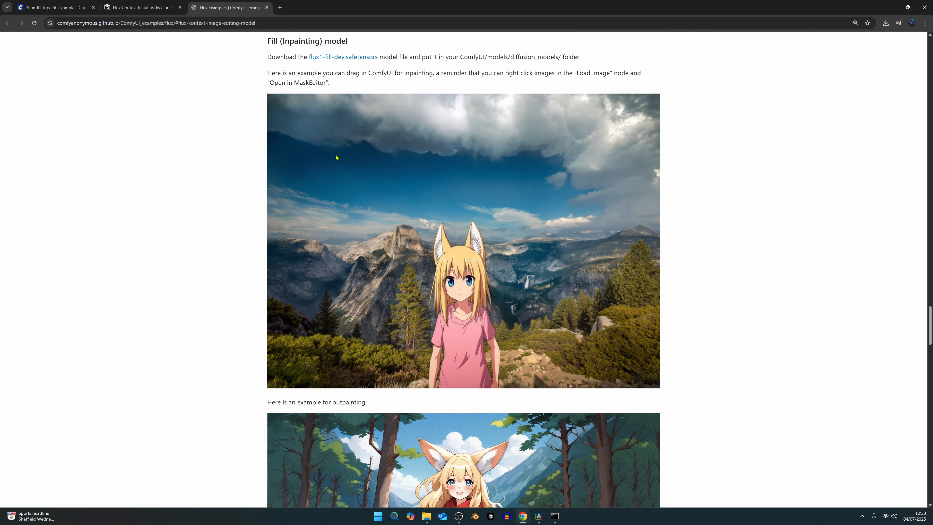
{"action": "left_click_drag", "start_coordinate": [365, 165], "coordinate": [250, 202]}
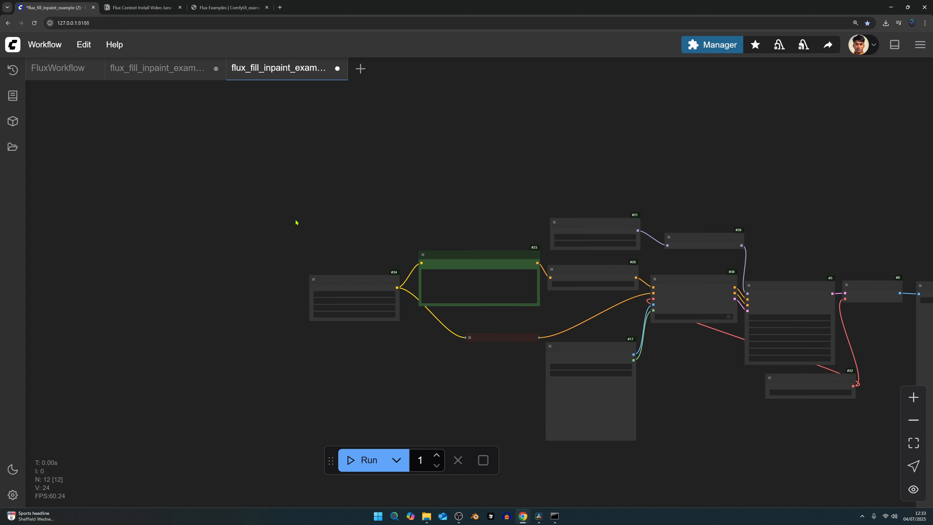
{"action": "scroll", "coordinate": [596, 386], "scroll_direction": "up", "scroll_amount": 7}
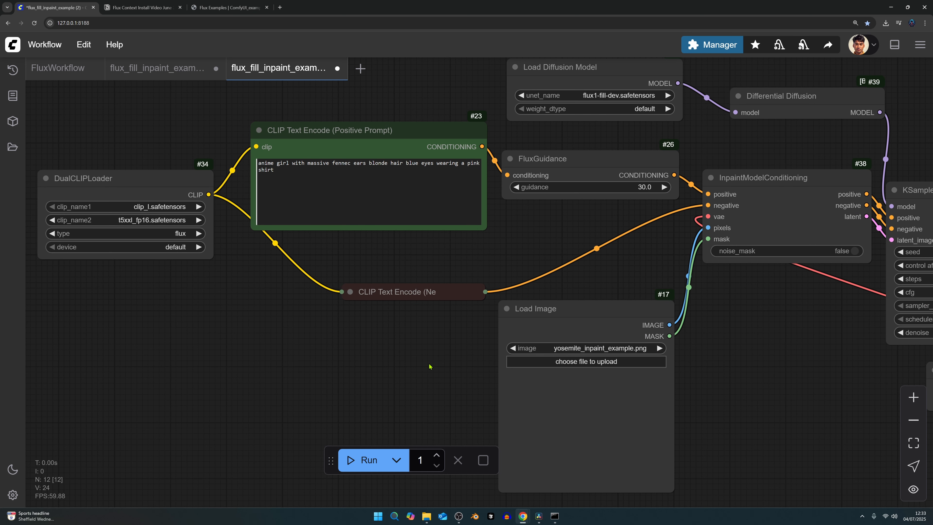
{"action": "scroll", "coordinate": [425, 364], "scroll_direction": "down", "scroll_amount": 2}
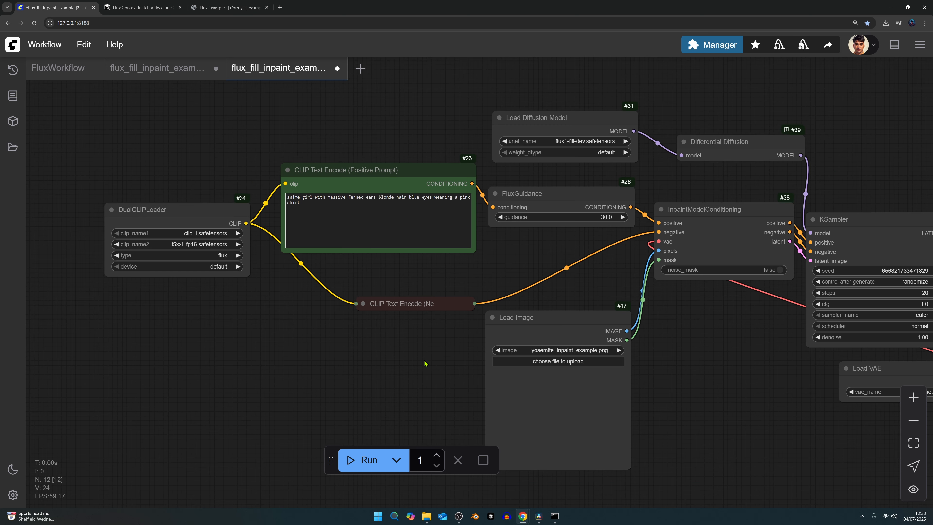
{"action": "scroll", "coordinate": [425, 364], "scroll_direction": "down", "scroll_amount": 2}
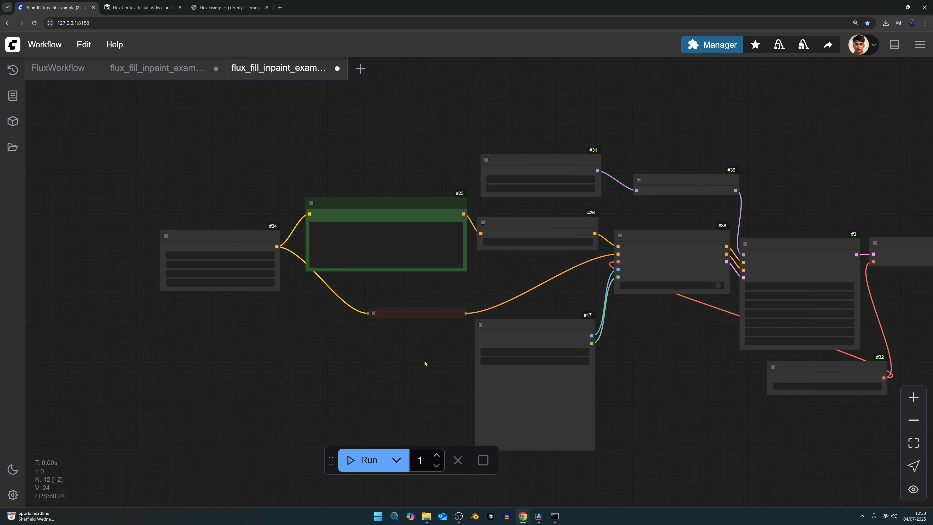
Step: Return to the Flux Examples page and look through the content from the Fill (Inpainting) model section onward
{"action": "left_click", "coordinate": [227, 14]}
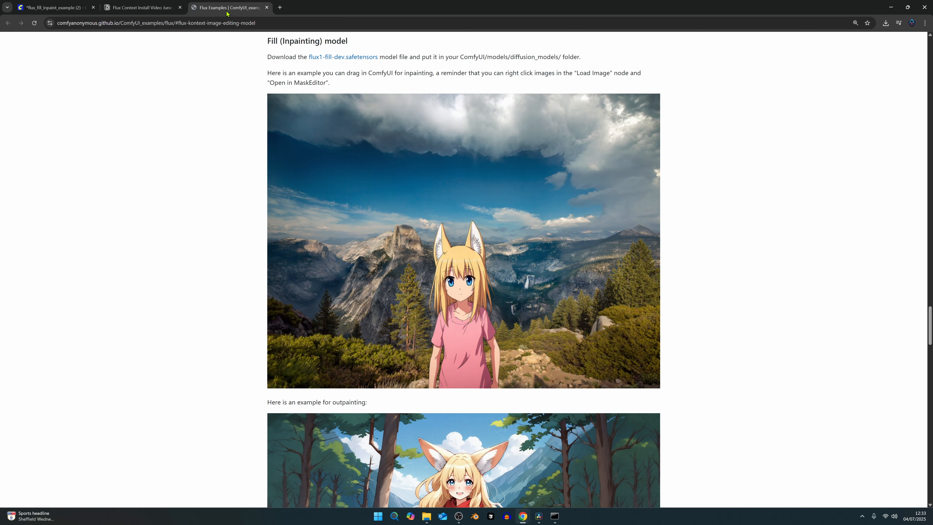
{"action": "scroll", "coordinate": [348, 253], "scroll_direction": "down", "scroll_amount": 8}
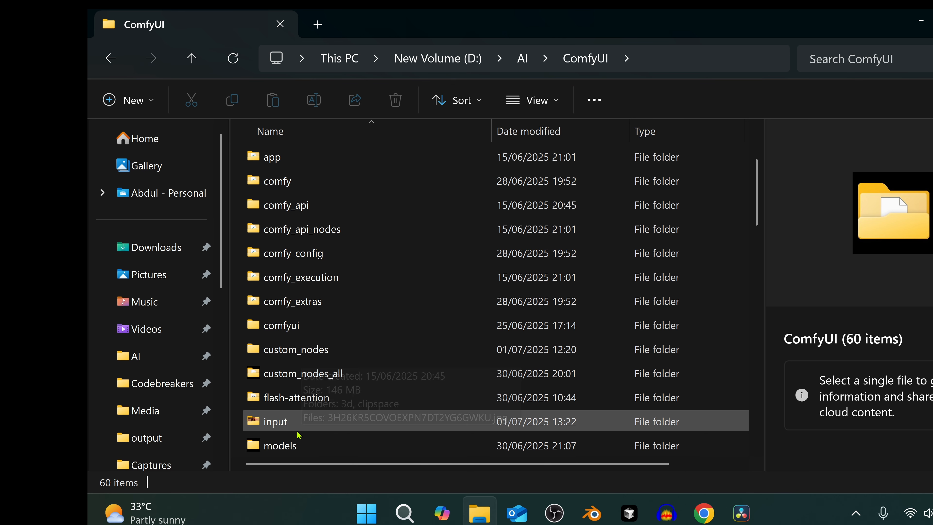
Step: Open ComfyUI's models/diffusion_models folder in File Explorer and check for the flux1-fill-dev.safetensors file
{"action": "scroll", "coordinate": [312, 416], "scroll_direction": "down", "scroll_amount": 1}
{"action": "left_click", "coordinate": [283, 379]}
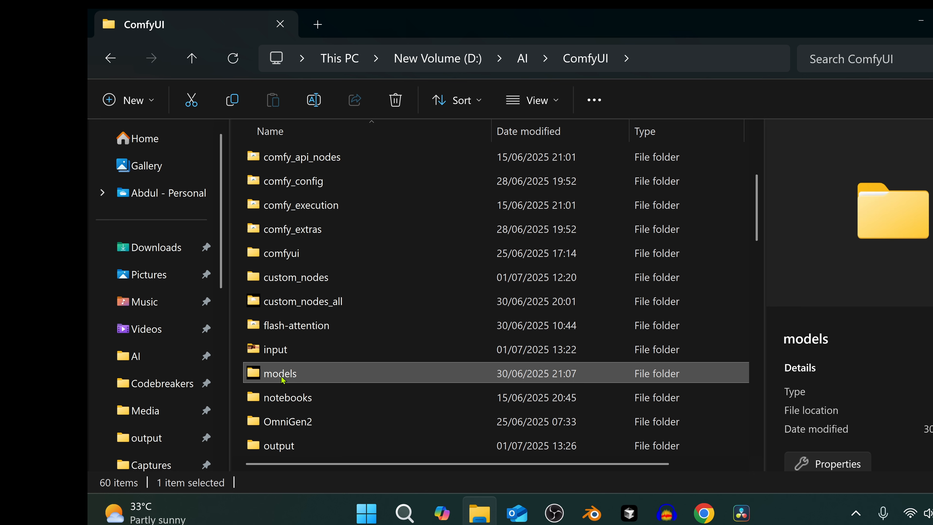
{"action": "left_click", "coordinate": [282, 374]}
{"action": "double_click", "coordinate": [248, 375]}
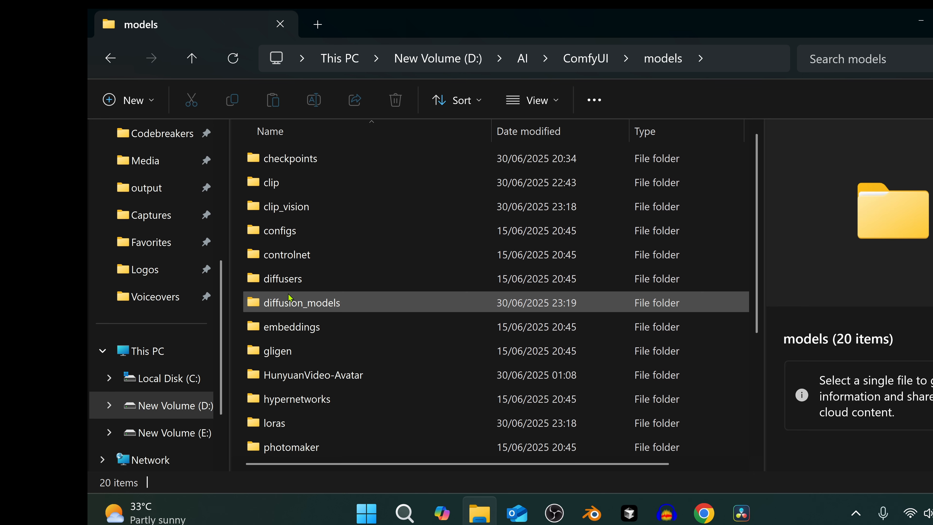
{"action": "double_click", "coordinate": [301, 303]}
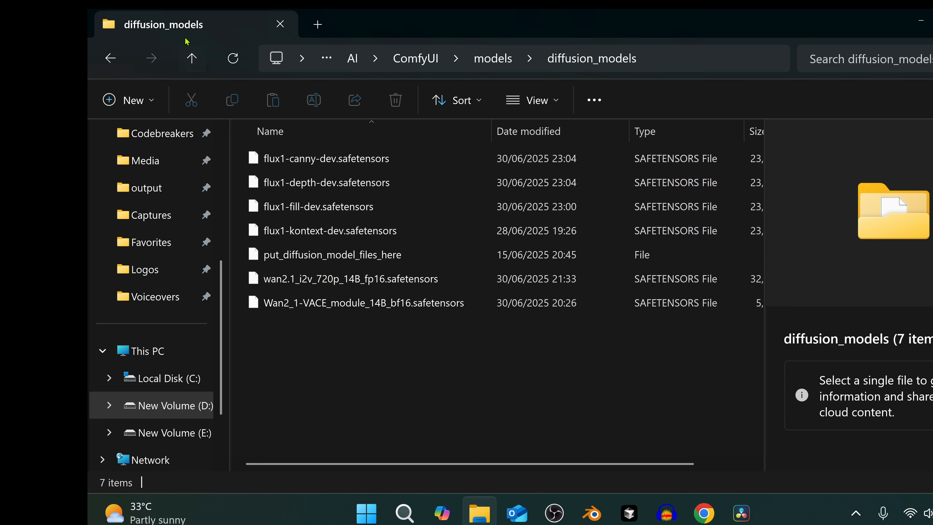
Step: Check the clip folder for the text encoder files and the vae folder for ae.safetensors
{"action": "left_click", "coordinate": [193, 59]}
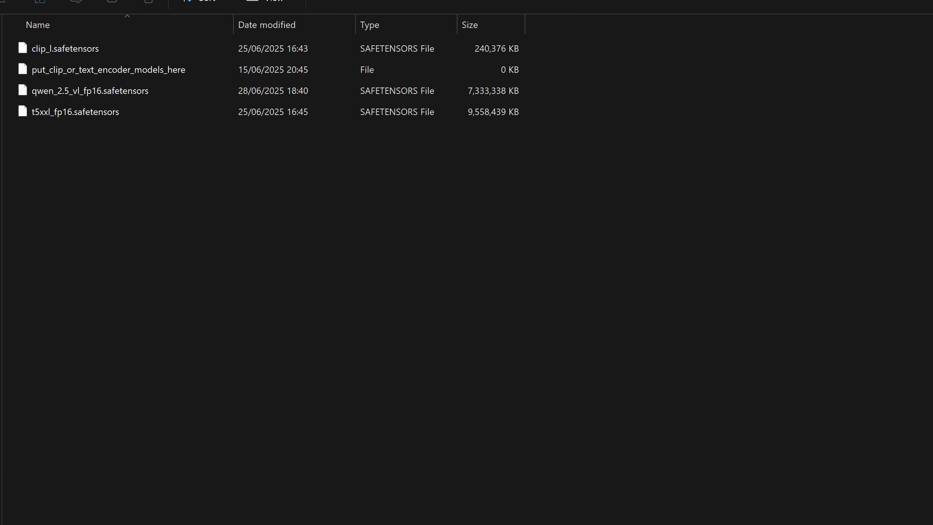
{"action": "key", "text": "alt+Left"}
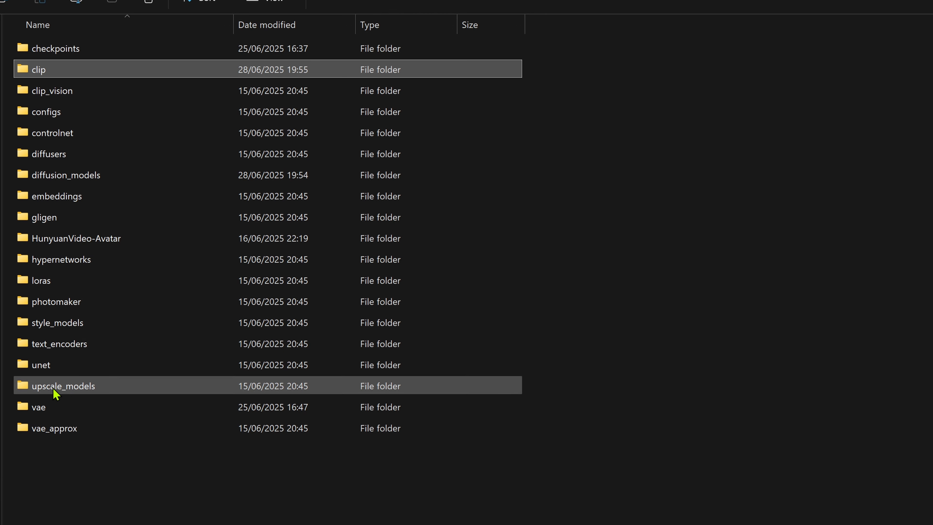
{"action": "double_click", "coordinate": [39, 408]}
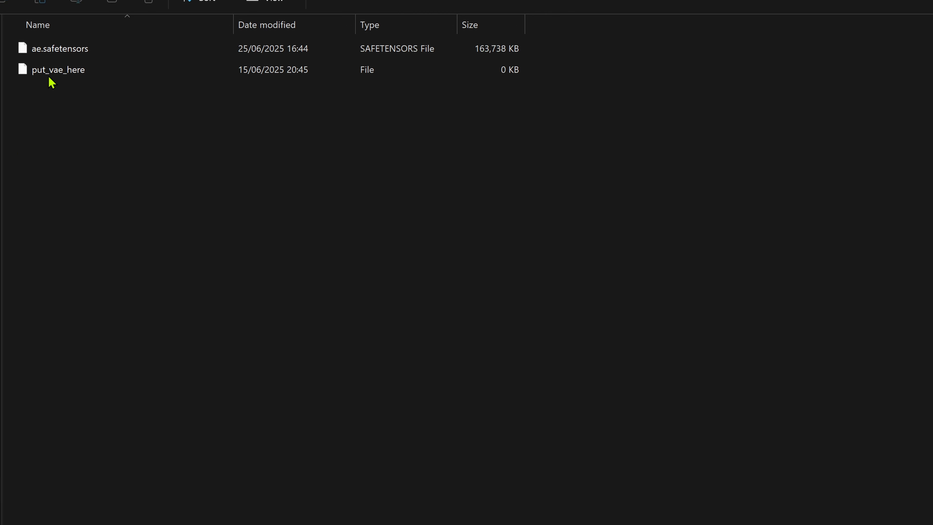
{"action": "left_click", "coordinate": [51, 48]}
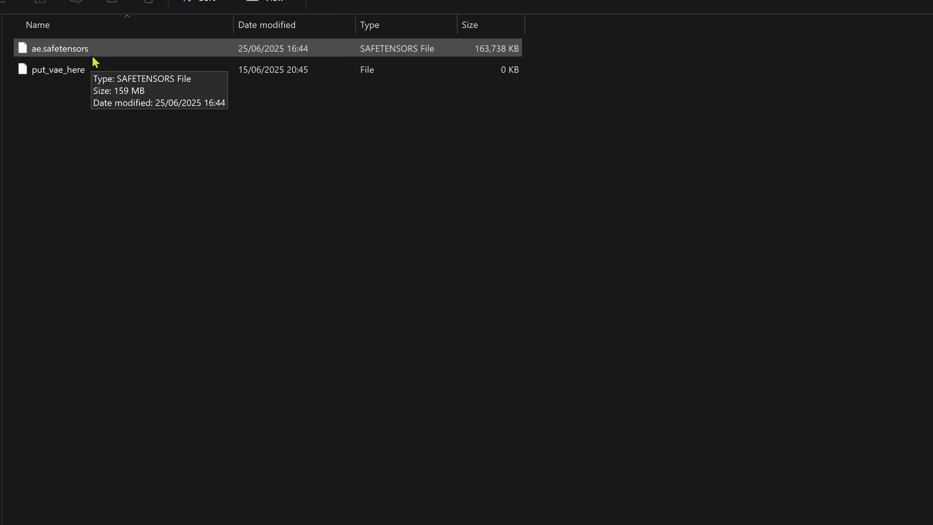
{"action": "left_click", "coordinate": [8, 37]}
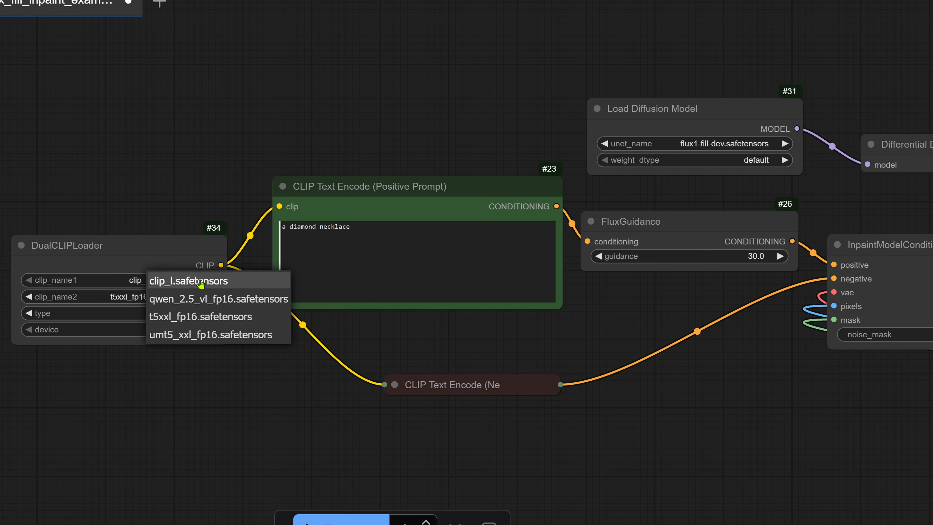
Step: Set the loader nodes to clip_l.safetensors and t5xxl_fp16.safetensors as encoders, flux1-fill-dev.safetensors as diffusion model and ae.safetensors as VAE
{"action": "left_click", "coordinate": [183, 280]}
{"action": "left_click", "coordinate": [180, 297]}
{"action": "left_click", "coordinate": [179, 335]}
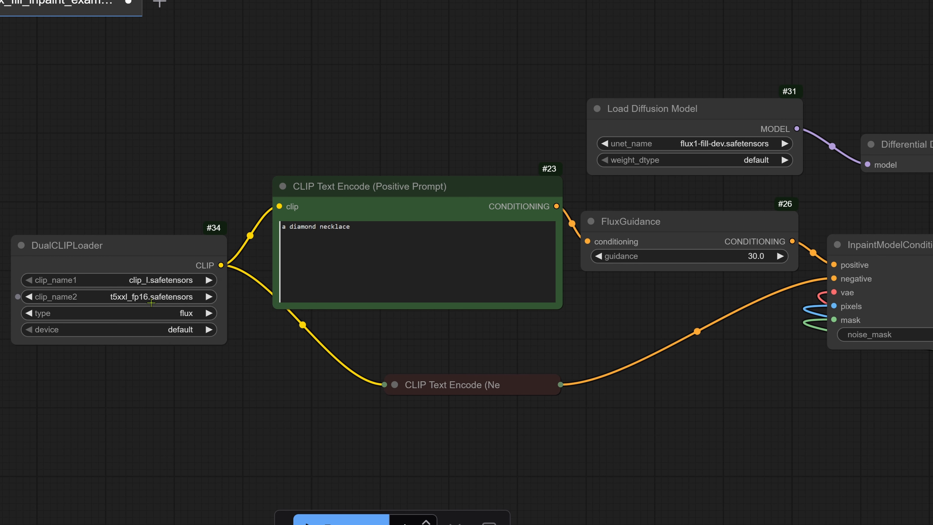
{"action": "left_click", "coordinate": [724, 144]}
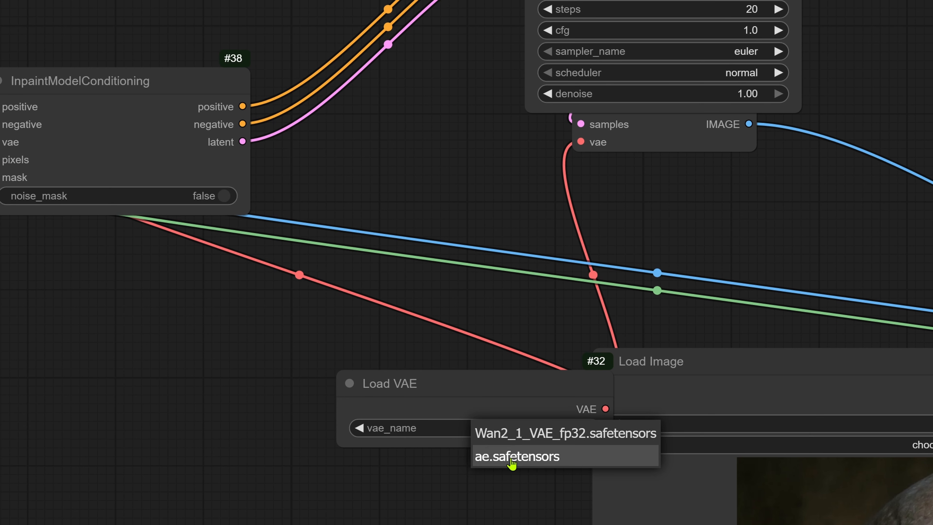
{"action": "left_click", "coordinate": [517, 462]}
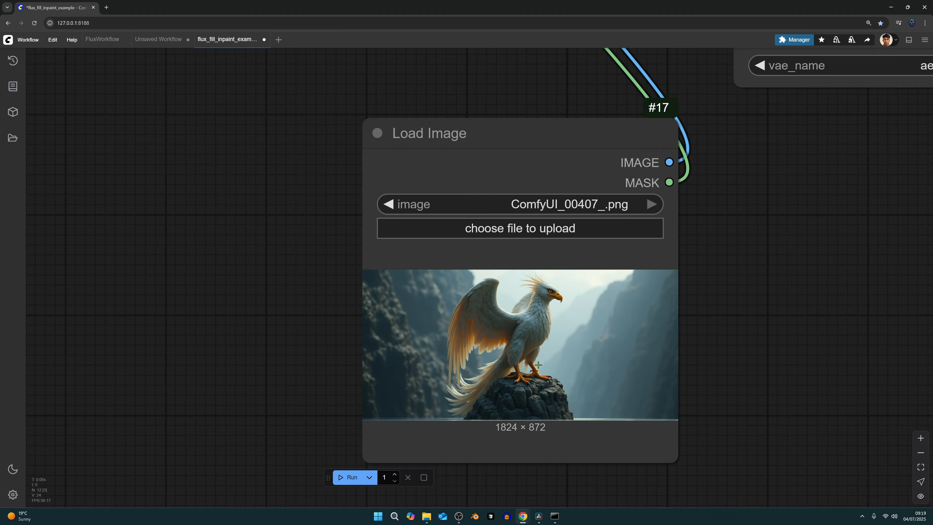
Step: Examine the bird image ComfyUI_00407_.png in the Load Image node, especially its legs, talons and background
{"action": "scroll", "coordinate": [536, 368], "scroll_direction": "up", "scroll_amount": 2}
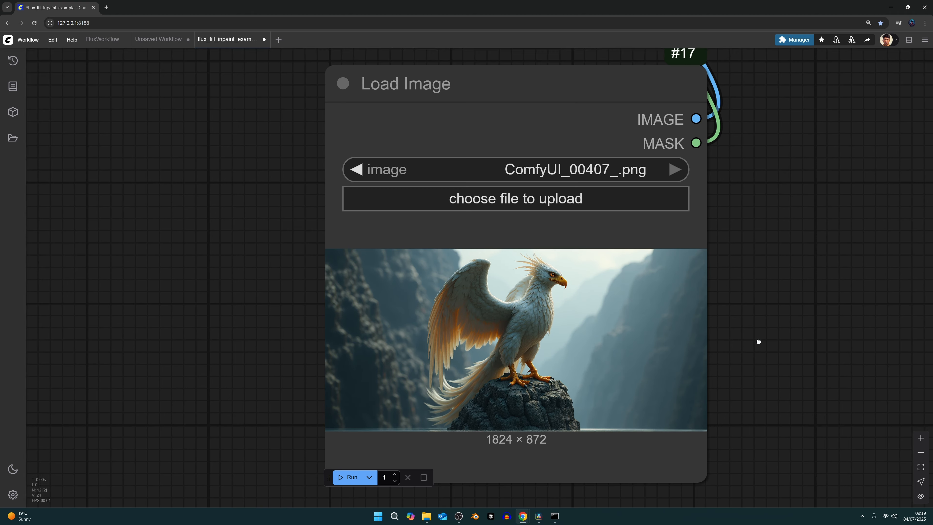
{"action": "scroll", "coordinate": [741, 236], "scroll_direction": "down", "scroll_amount": 3}
{"action": "scroll", "coordinate": [535, 293], "scroll_direction": "up", "scroll_amount": 5}
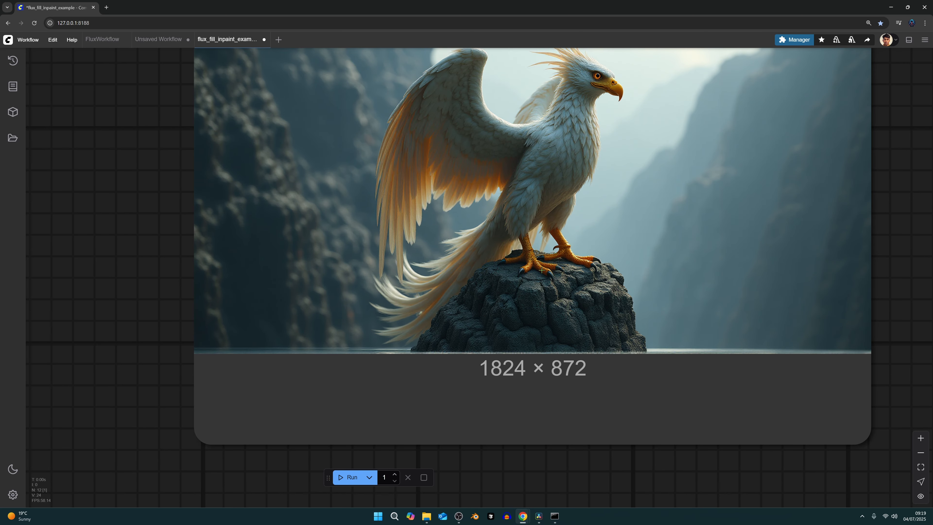
{"action": "scroll", "coordinate": [726, 225], "scroll_direction": "down", "scroll_amount": 6}
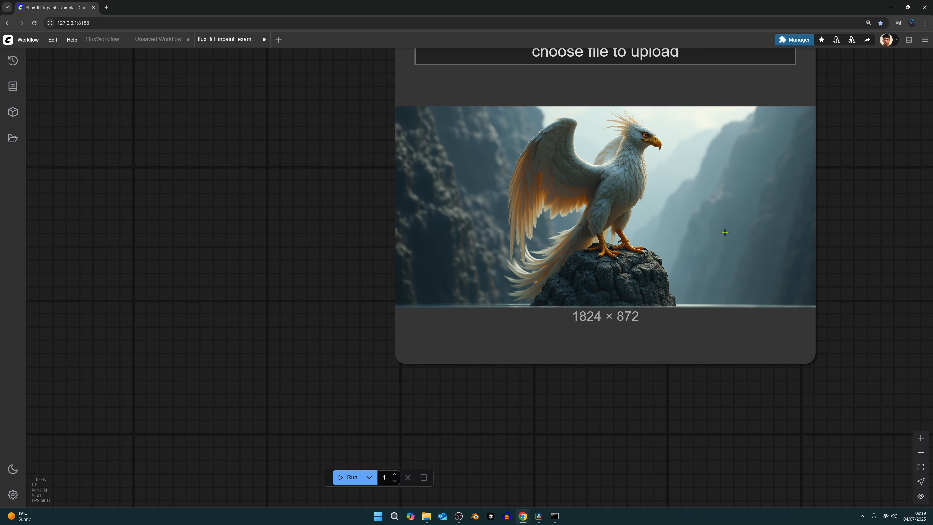
{"action": "left_click_drag", "start_coordinate": [821, 185], "coordinate": [751, 228]}
{"action": "left_click_drag", "start_coordinate": [891, 234], "coordinate": [880, 289]}
{"action": "left_click_drag", "start_coordinate": [839, 166], "coordinate": [835, 187]}
{"action": "scroll", "coordinate": [835, 188], "scroll_direction": "down", "scroll_amount": 2}
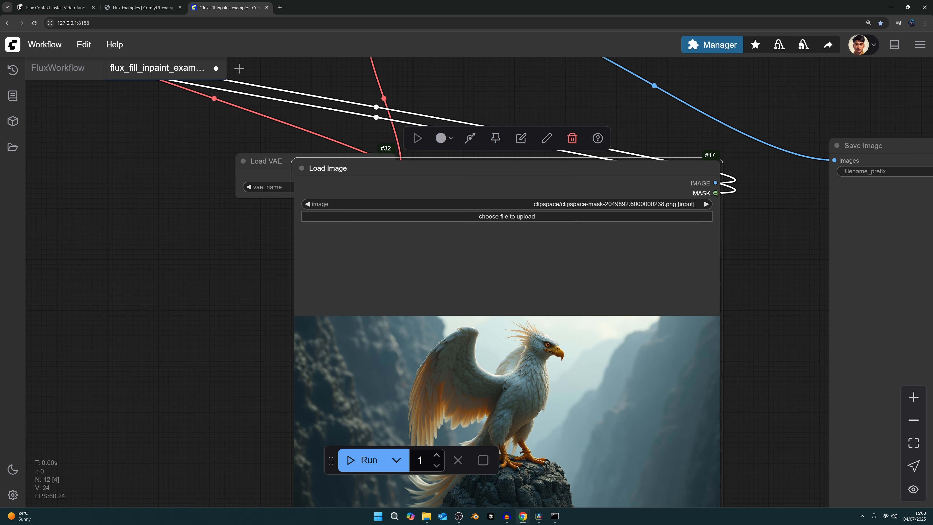
Step: Trace the image and mask connections from the Load Image node to the pixels and mask inputs of InpaintModelConditioning
{"action": "left_click_drag", "start_coordinate": [237, 228], "coordinate": [542, 253]}
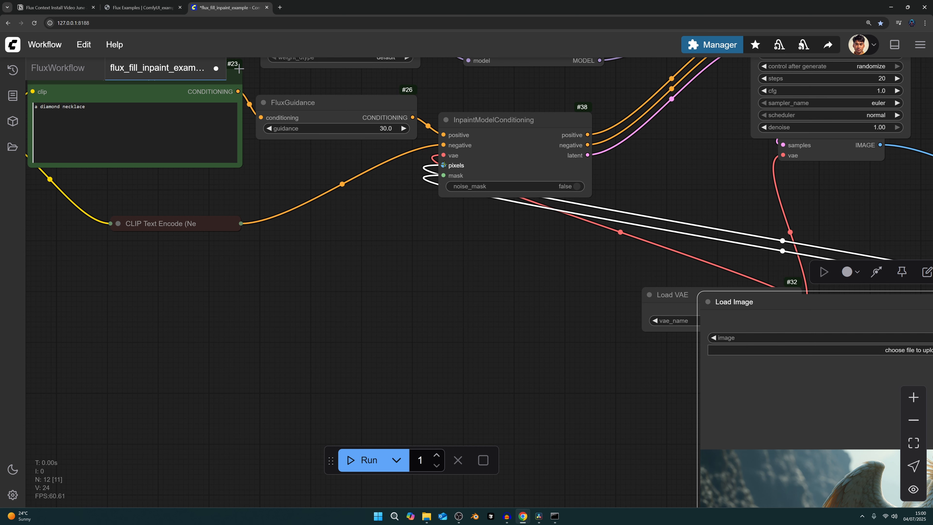
{"action": "left_click_drag", "start_coordinate": [607, 381], "coordinate": [154, 257]}
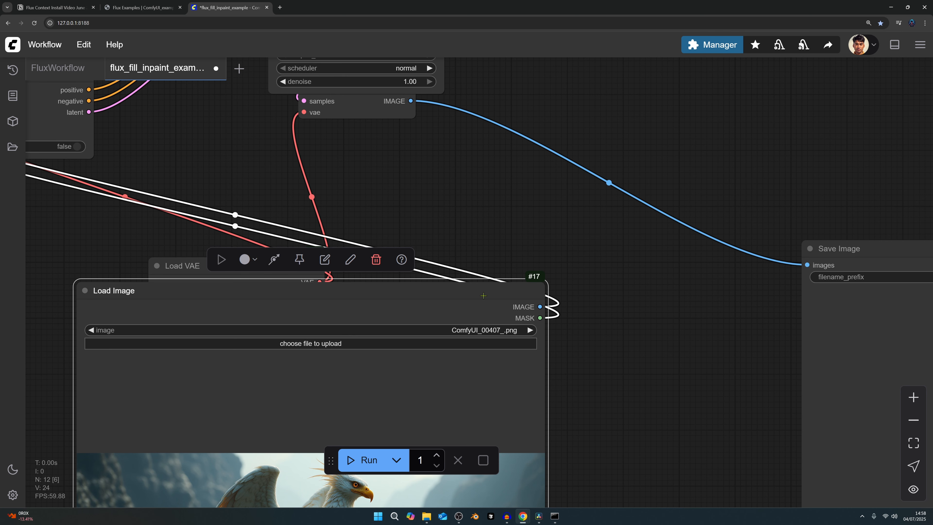
Step: Shift the Load Image node to the right so it covers less of the Load VAE node
{"action": "left_click_drag", "start_coordinate": [478, 296], "coordinate": [614, 278]}
{"action": "scroll", "coordinate": [720, 389], "scroll_direction": "down", "scroll_amount": 4}
{"action": "left_click_drag", "start_coordinate": [720, 389], "coordinate": [721, 366]}
{"action": "scroll", "coordinate": [187, 240], "scroll_direction": "up", "scroll_amount": 6}
{"action": "left_click_drag", "start_coordinate": [187, 240], "coordinate": [349, 361]}
Step: Paint a small mask dot over the curled spur on the bird's right-hand leg using the round brush
{"action": "scroll", "coordinate": [349, 361], "scroll_direction": "up", "scroll_amount": 2}
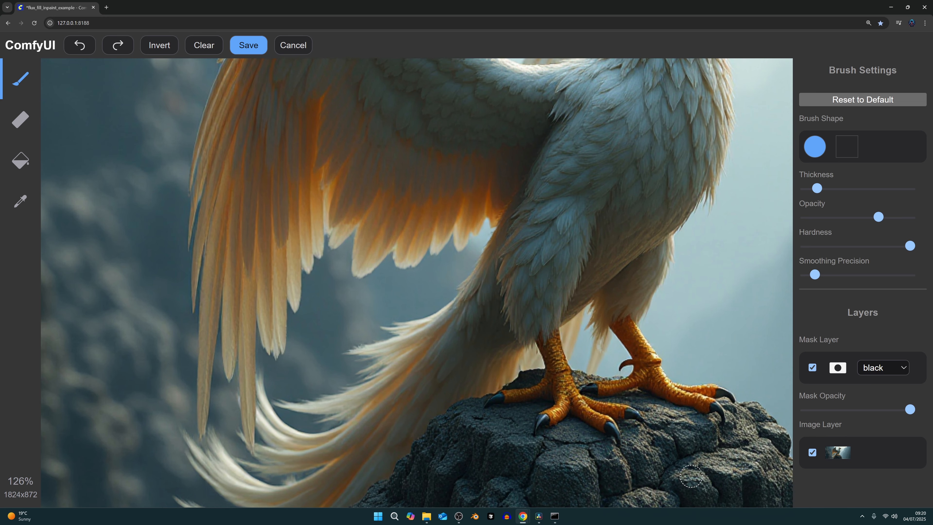
{"action": "scroll", "coordinate": [690, 476], "scroll_direction": "up", "scroll_amount": 4}
{"action": "scroll", "coordinate": [522, 236], "scroll_direction": "up", "scroll_amount": 1}
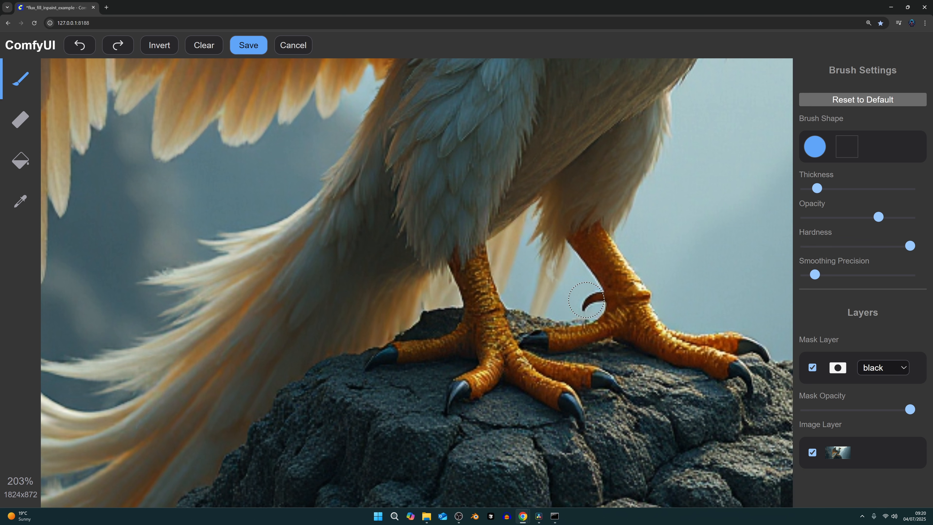
{"action": "left_click", "coordinate": [587, 302]}
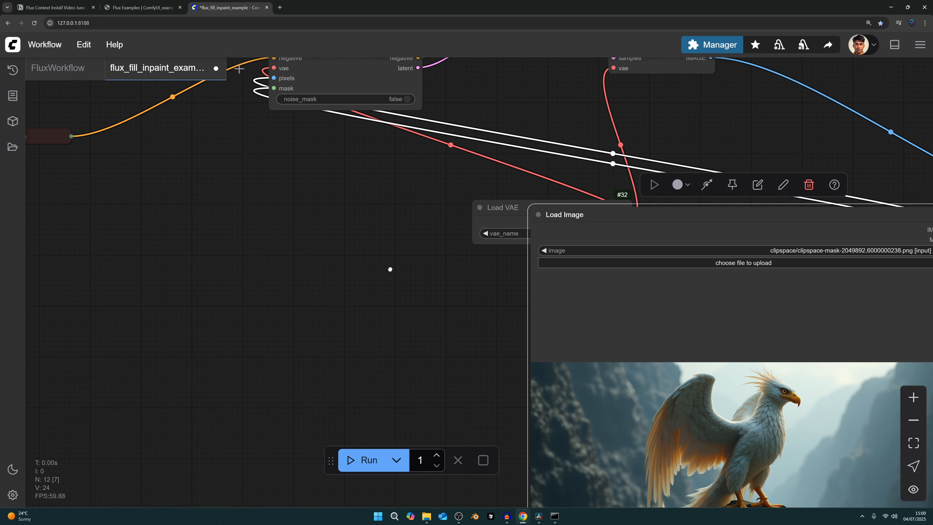
Step: Open the Load Image node's bird picture in the mask editor and mask the extra rear talon above the rock
{"action": "left_click_drag", "start_coordinate": [390, 267], "coordinate": [175, 261]}
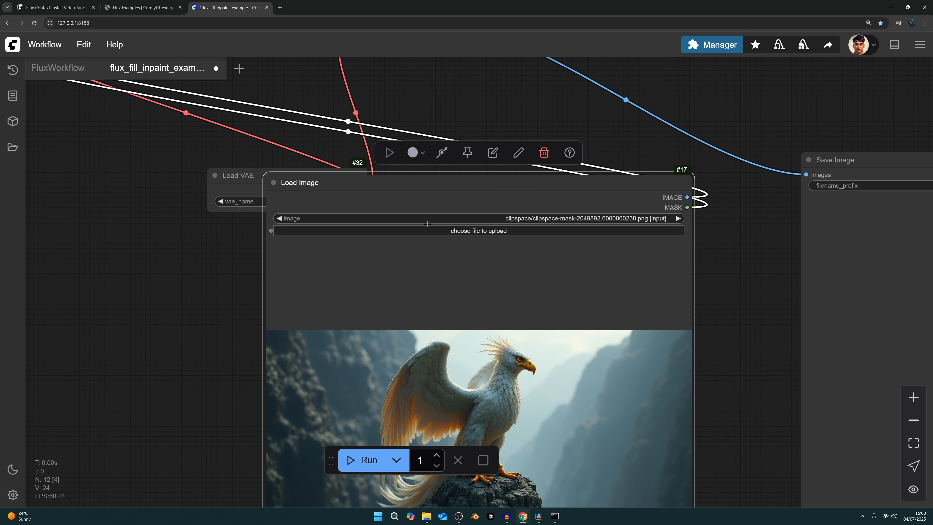
{"action": "left_click", "coordinate": [520, 154]}
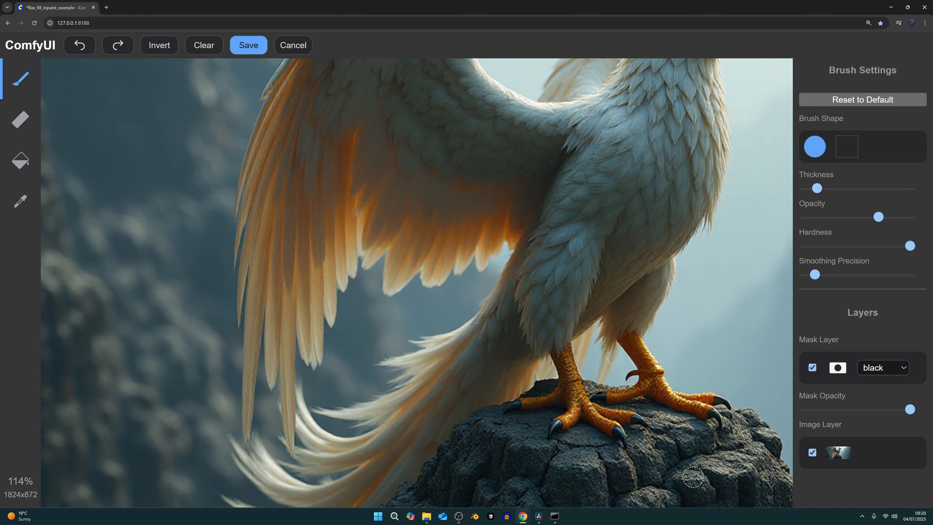
{"action": "scroll", "coordinate": [523, 236], "scroll_direction": "up", "scroll_amount": 3}
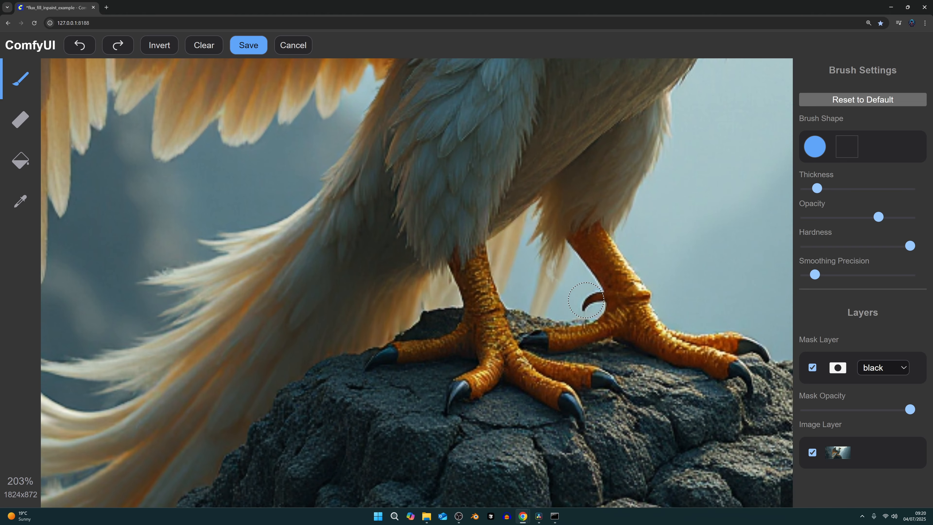
{"action": "scroll", "coordinate": [587, 302], "scroll_direction": "down", "scroll_amount": 10}
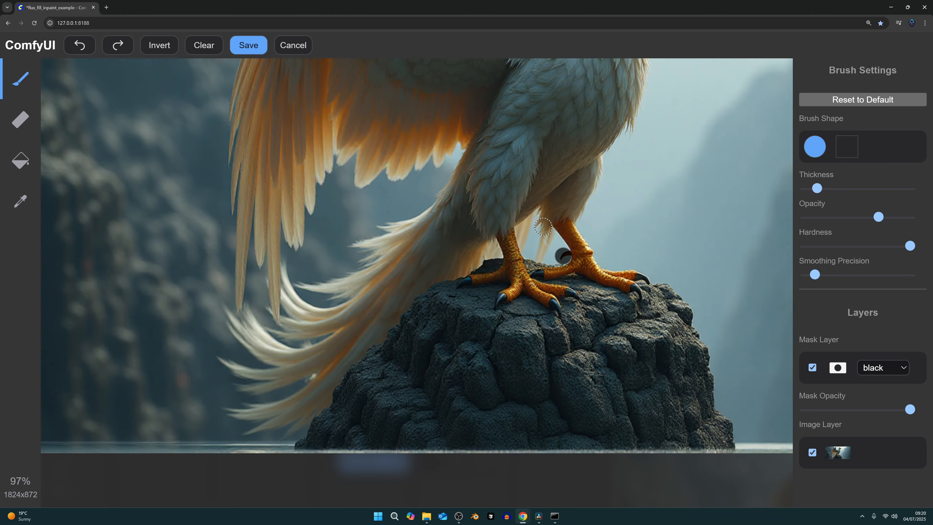
Step: Save the bird's mask and run the workflow to regenerate the masked area, checking the feet in the result
{"action": "left_click", "coordinate": [249, 45]}
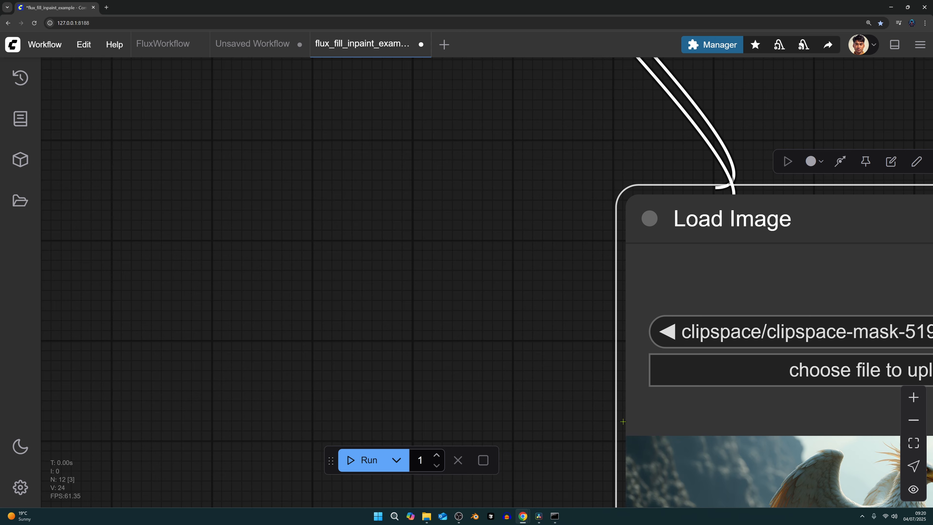
{"action": "left_click", "coordinate": [362, 459]}
{"action": "scroll", "coordinate": [565, 356], "scroll_direction": "down", "scroll_amount": 3}
{"action": "left_click_drag", "start_coordinate": [470, 282], "coordinate": [197, 53]}
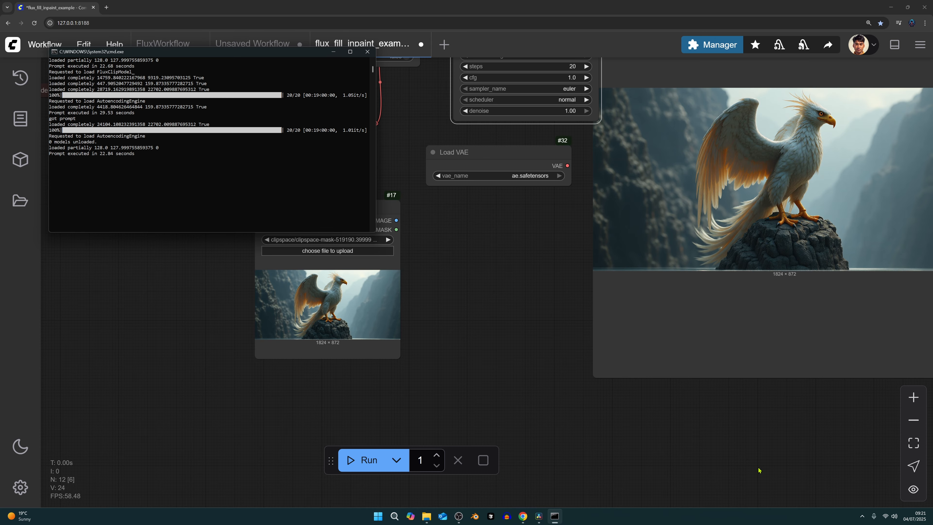
{"action": "left_click_drag", "start_coordinate": [747, 469], "coordinate": [555, 486]}
{"action": "scroll", "coordinate": [619, 238], "scroll_direction": "up", "scroll_amount": 9}
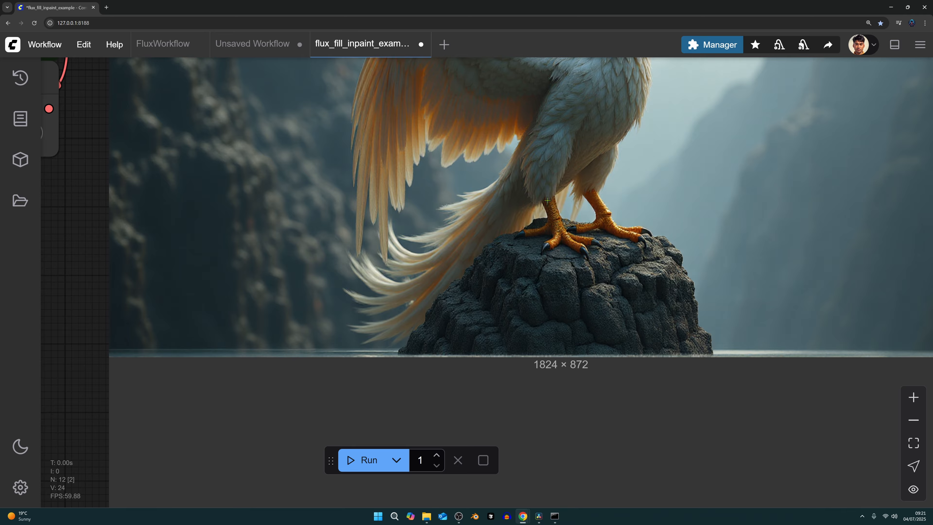
{"action": "scroll", "coordinate": [547, 200], "scroll_direction": "down", "scroll_amount": 8}
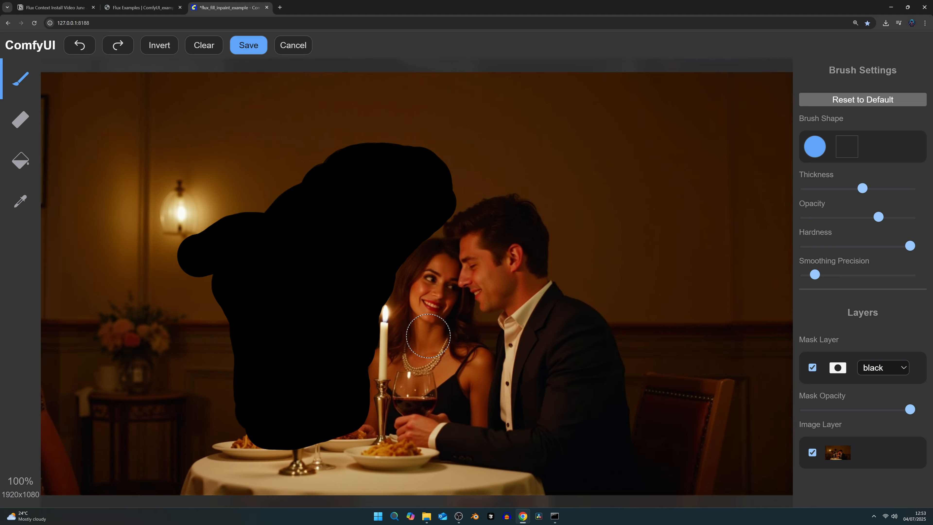
Step: Mask the large area beside the couple in the restaurant picture and regenerate it with the inpainting workflow
{"action": "left_click_drag", "start_coordinate": [367, 176], "coordinate": [302, 423]}
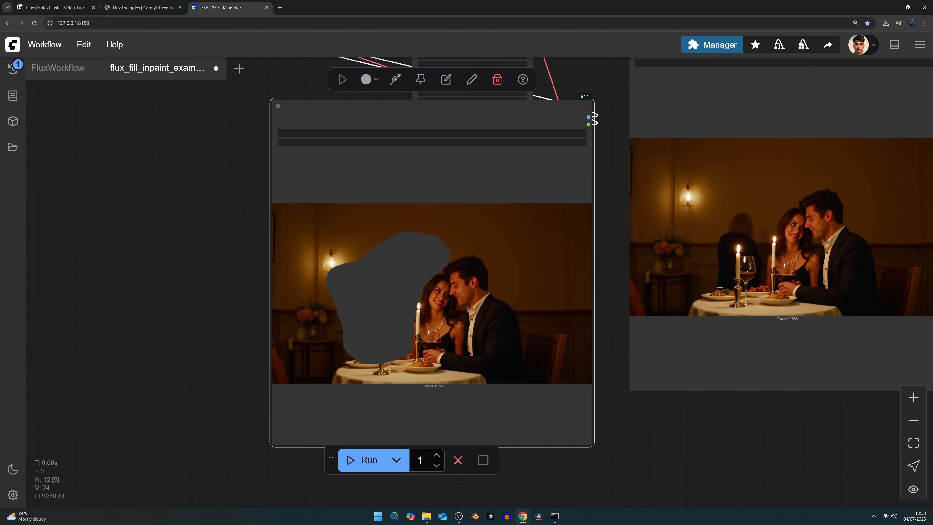
{"action": "scroll", "coordinate": [309, 380], "scroll_direction": "down", "scroll_amount": 5}
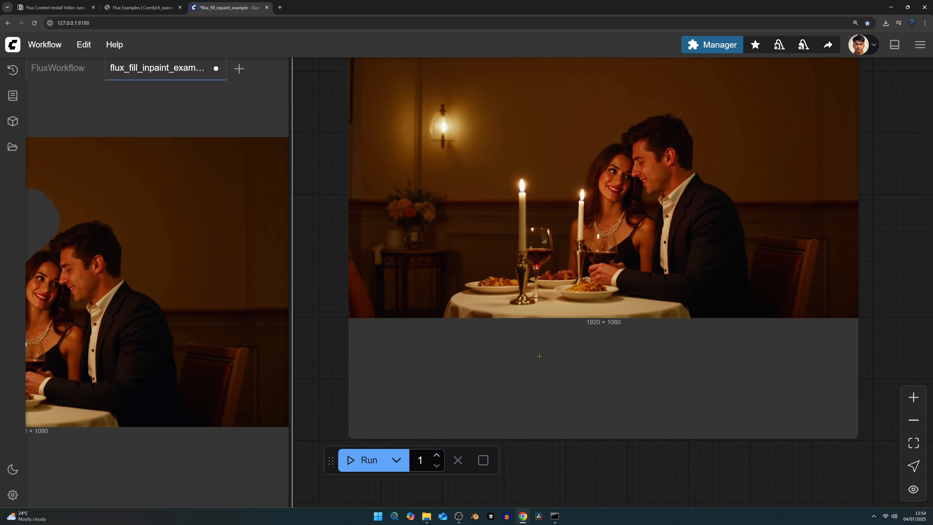
{"action": "scroll", "coordinate": [539, 356], "scroll_direction": "down", "scroll_amount": 5}
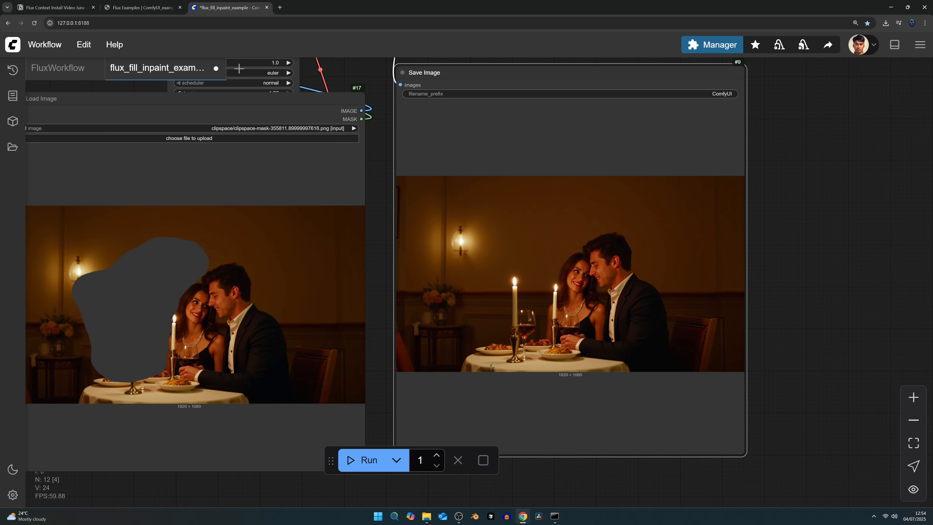
{"action": "scroll", "coordinate": [569, 298], "scroll_direction": "up", "scroll_amount": 3}
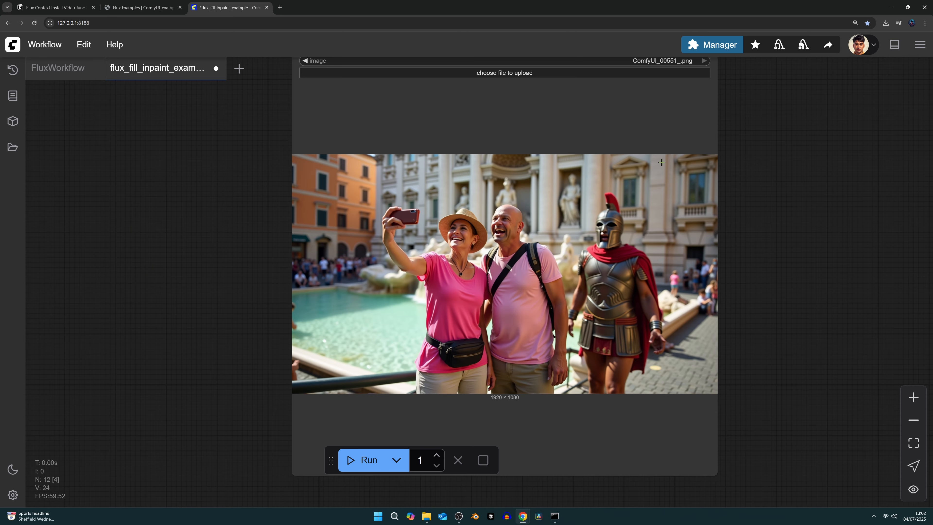
Step: Mask the Roman soldier beside the selfie couple and run the workflow to fill in the masked area
{"action": "mouse_move", "coordinate": [588, 136]}
{"action": "left_mouse_down"}
{"action": "mouse_move", "coordinate": [602, 166]}
{"action": "mouse_move", "coordinate": [551, 272]}
{"action": "mouse_move", "coordinate": [536, 361]}
{"action": "mouse_move", "coordinate": [571, 471]}
{"action": "mouse_move", "coordinate": [658, 408]}
{"action": "mouse_move", "coordinate": [676, 329]}
{"action": "mouse_move", "coordinate": [591, 261]}
{"action": "mouse_move", "coordinate": [641, 391]}
{"action": "mouse_move", "coordinate": [594, 406]}
{"action": "left_mouse_up"}
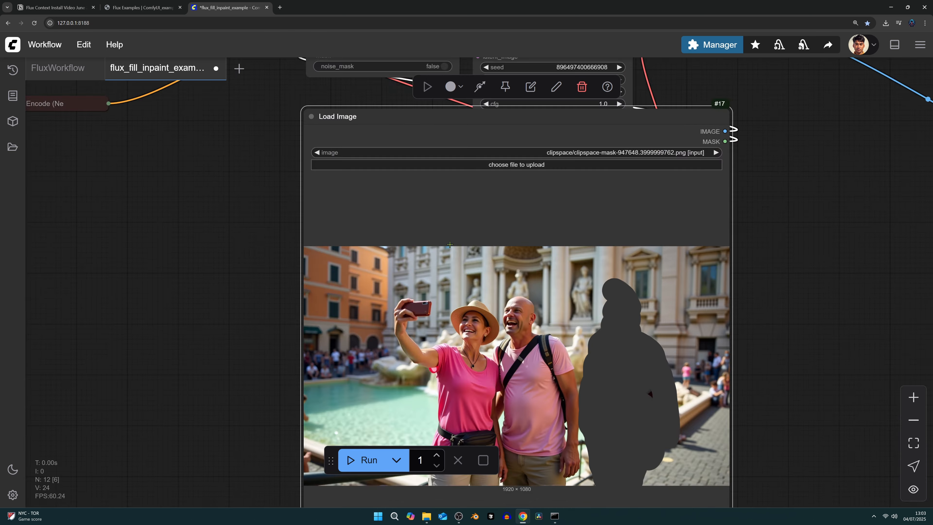
{"action": "scroll", "coordinate": [606, 435], "scroll_direction": "up", "scroll_amount": 3}
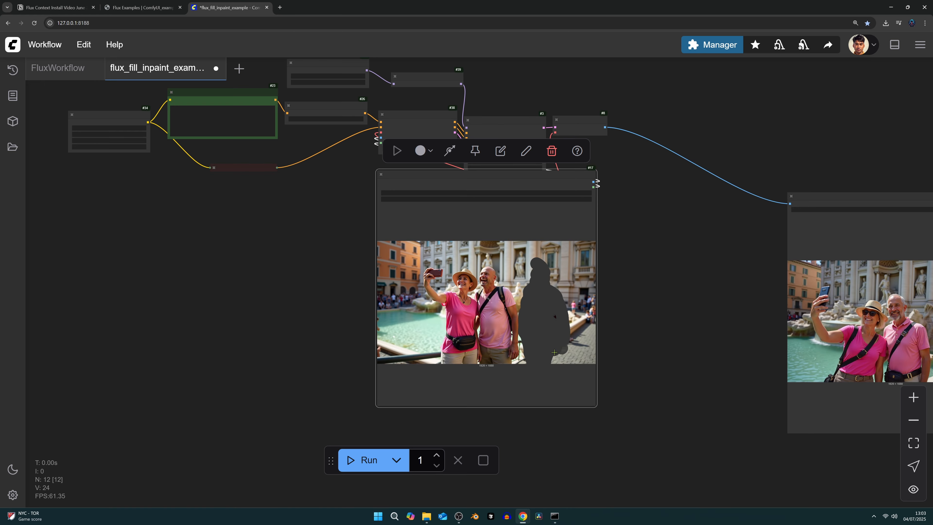
{"action": "left_click", "coordinate": [364, 459]}
{"action": "scroll", "coordinate": [676, 333], "scroll_direction": "up", "scroll_amount": 15}
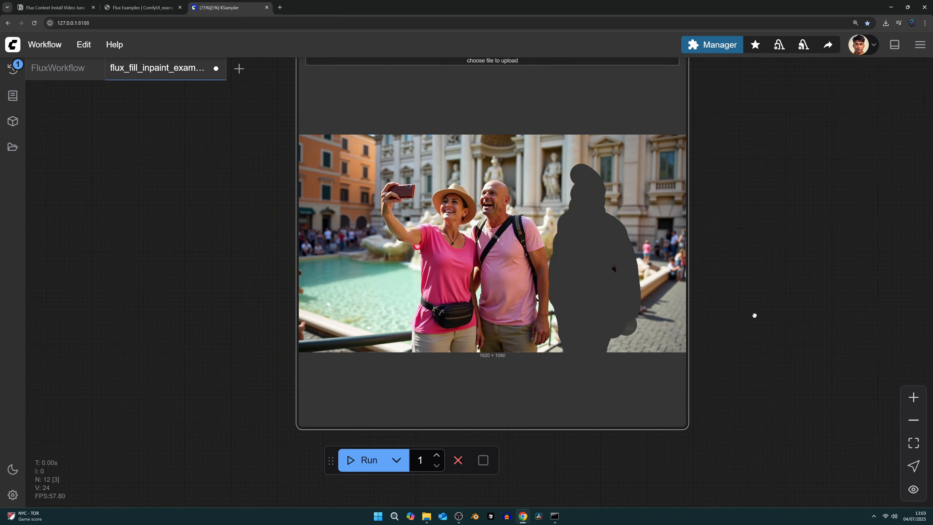
{"action": "scroll", "coordinate": [641, 322], "scroll_direction": "down", "scroll_amount": 10}
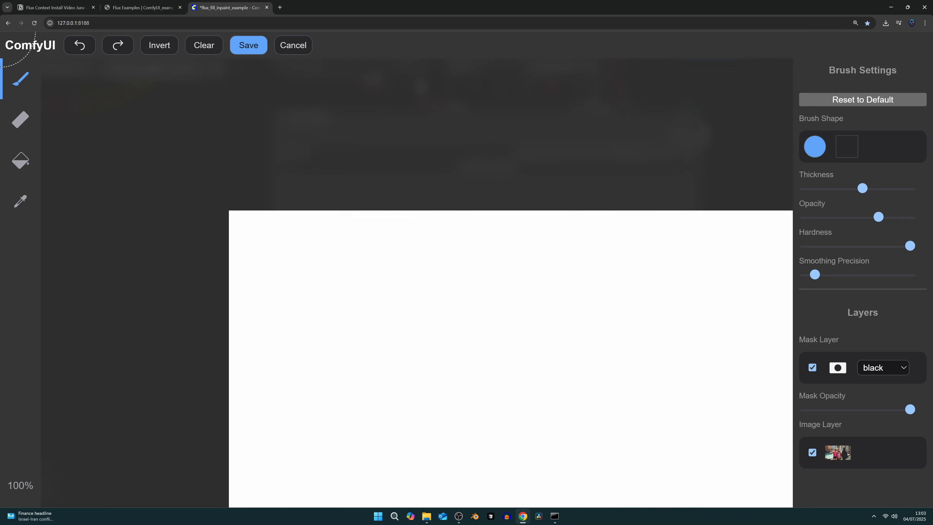
Step: Fill the gap and extend the lower edge of the soldier's mask, save it and rerun the workflow
{"action": "mouse_move", "coordinate": [666, 440]}
{"action": "left_mouse_down"}
{"action": "mouse_move", "coordinate": [681, 423]}
{"action": "mouse_move", "coordinate": [648, 446]}
{"action": "left_mouse_up"}
{"action": "left_click", "coordinate": [248, 44]}
{"action": "left_click_drag", "start_coordinate": [740, 196], "coordinate": [699, 202]}
{"action": "scroll", "coordinate": [699, 202], "scroll_direction": "down", "scroll_amount": 3}
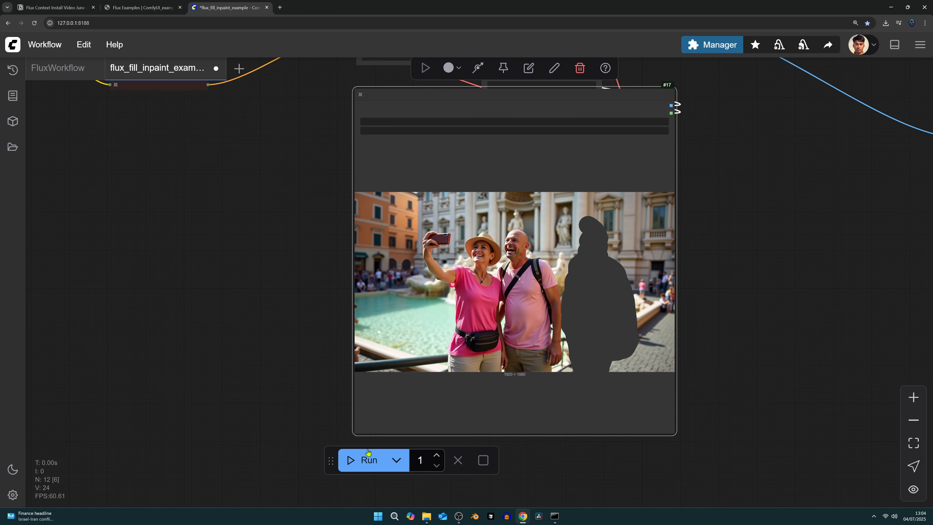
{"action": "left_click", "coordinate": [368, 453]}
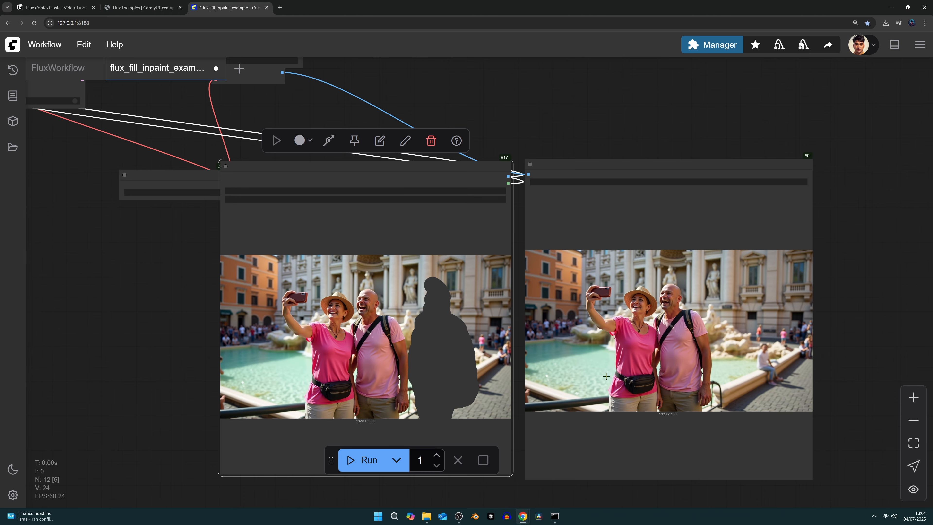
{"action": "scroll", "coordinate": [764, 377], "scroll_direction": "up", "scroll_amount": 11}
{"action": "scroll", "coordinate": [703, 373], "scroll_direction": "down", "scroll_amount": 7}
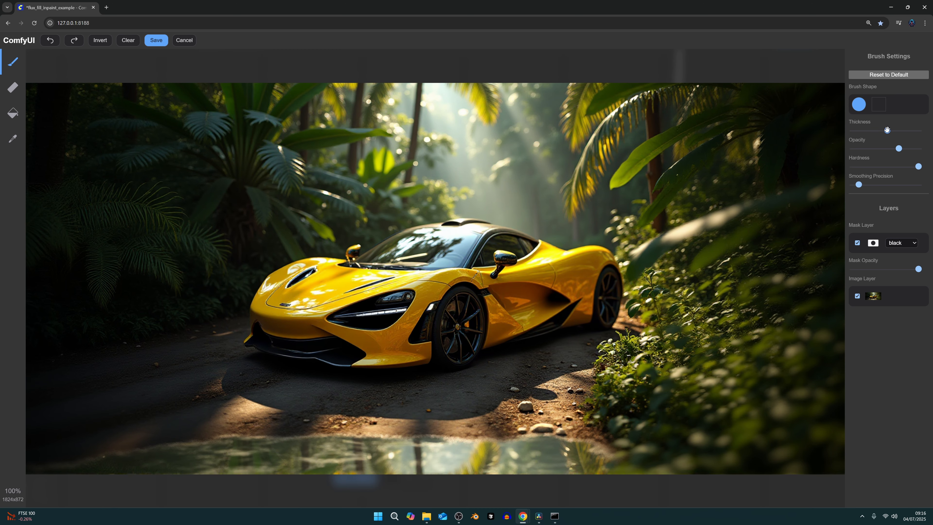
Step: Mask the yellow sports car's roof and the space above it, and save the mask for inpainting a leopard there
{"action": "mouse_move", "coordinate": [323, 239]}
{"action": "left_mouse_down"}
{"action": "mouse_move", "coordinate": [382, 207]}
{"action": "mouse_move", "coordinate": [551, 221]}
{"action": "mouse_move", "coordinate": [382, 213]}
{"action": "mouse_move", "coordinate": [539, 206]}
{"action": "left_mouse_up"}
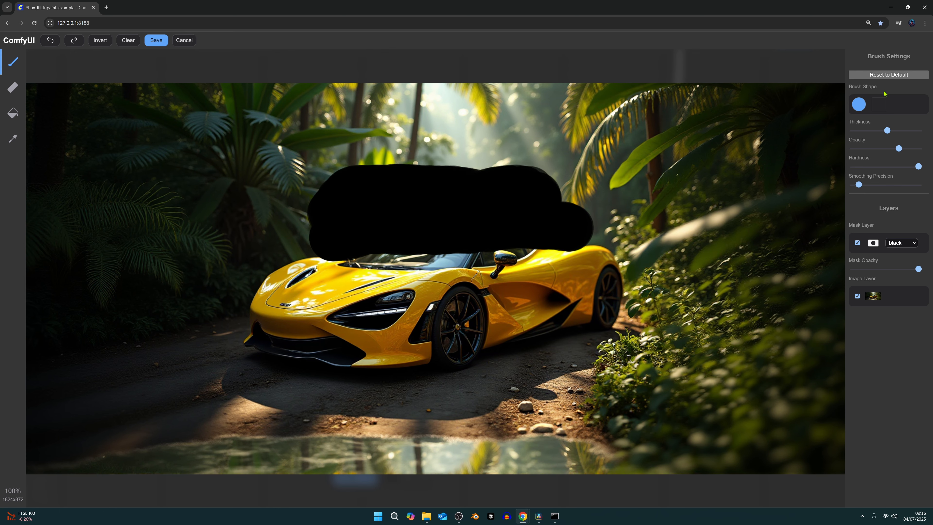
{"action": "left_click", "coordinate": [156, 40]}
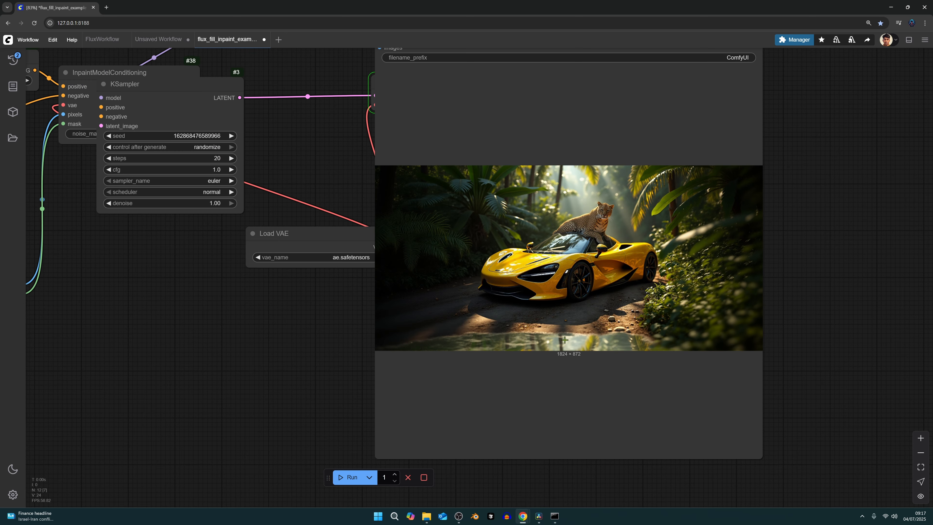
{"action": "scroll", "coordinate": [614, 220], "scroll_direction": "up", "scroll_amount": 5}
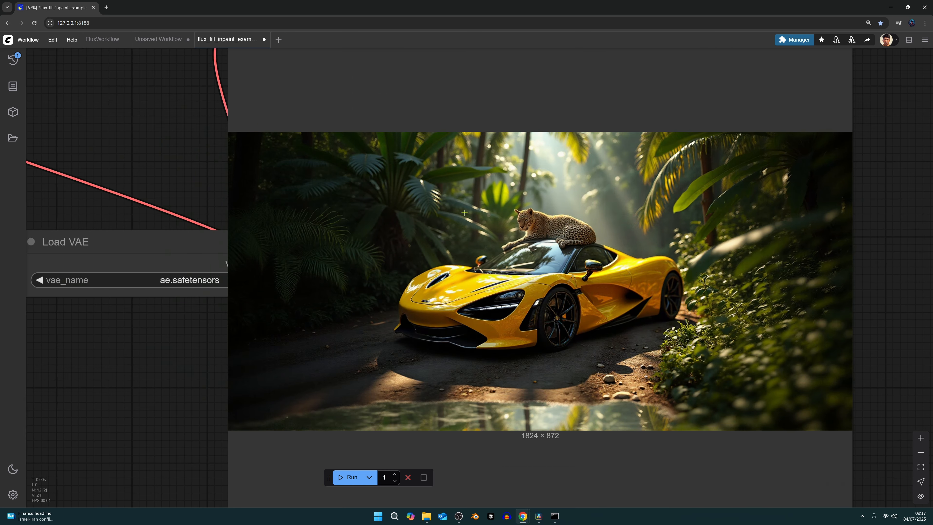
{"action": "scroll", "coordinate": [326, 287], "scroll_direction": "down", "scroll_amount": 6}
{"action": "left_click_drag", "start_coordinate": [194, 406], "coordinate": [431, 363]}
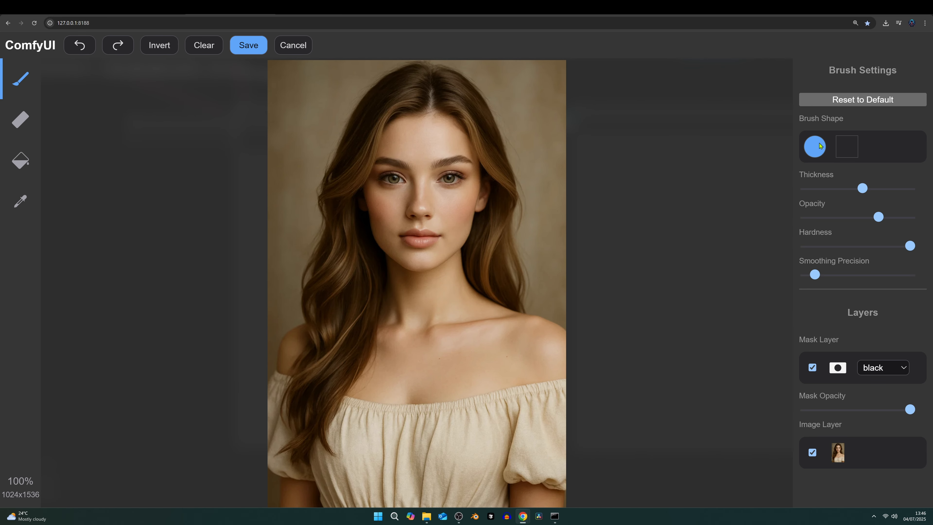
Step: Reduce the brush thickness and paint a diagonal mask stroke from the base of the woman's neck down to mid-chest
{"action": "left_click_drag", "start_coordinate": [862, 188], "coordinate": [830, 188]}
{"action": "left_click_drag", "start_coordinate": [500, 311], "coordinate": [419, 362]}
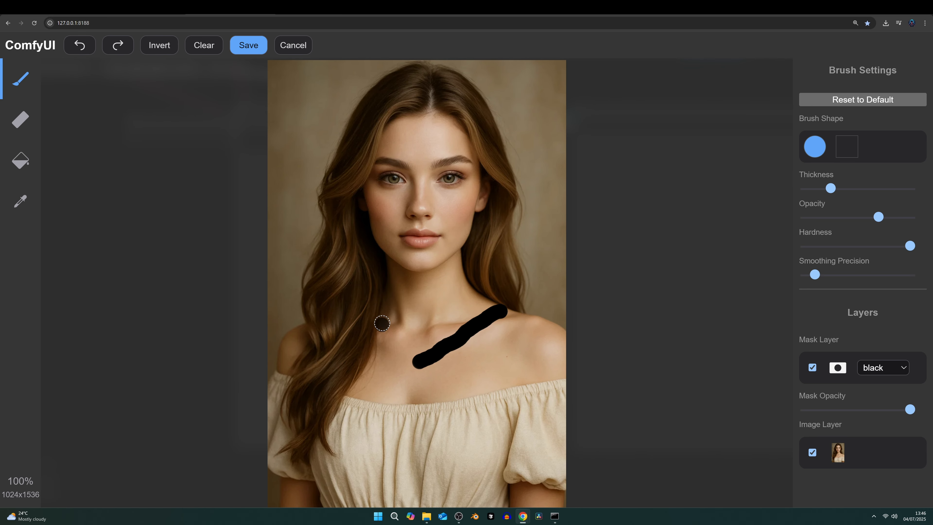